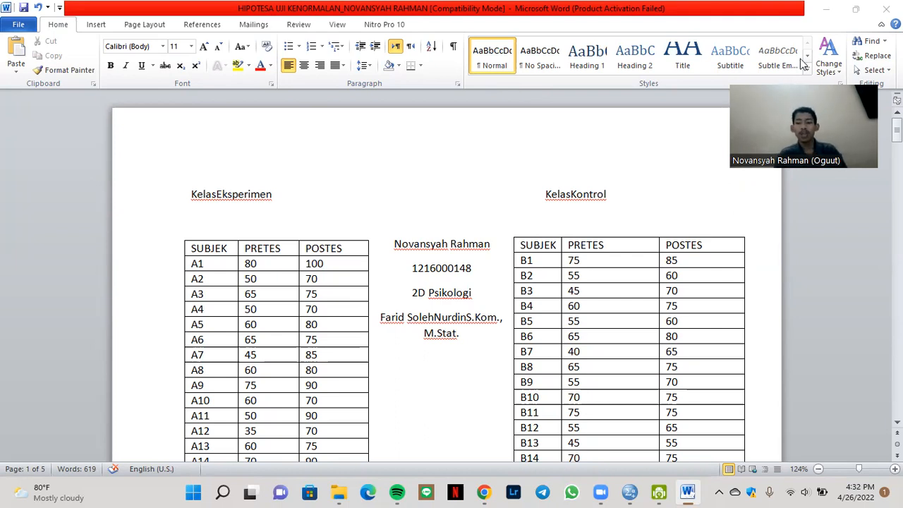
# Step: Examine the pretest and posttest score tables of the experimental and control classes in the Word document
pyautogui.scroll(-3, 426, 278)
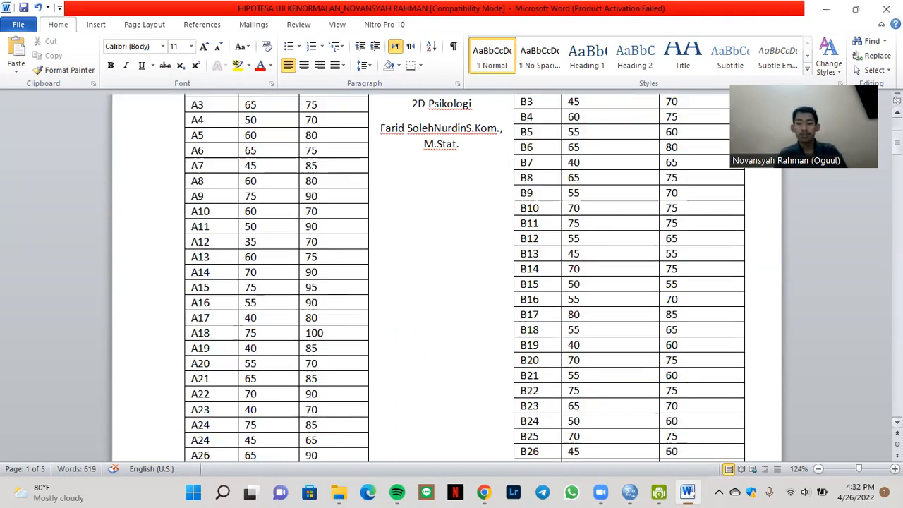
pyautogui.scroll(3, 426, 278)
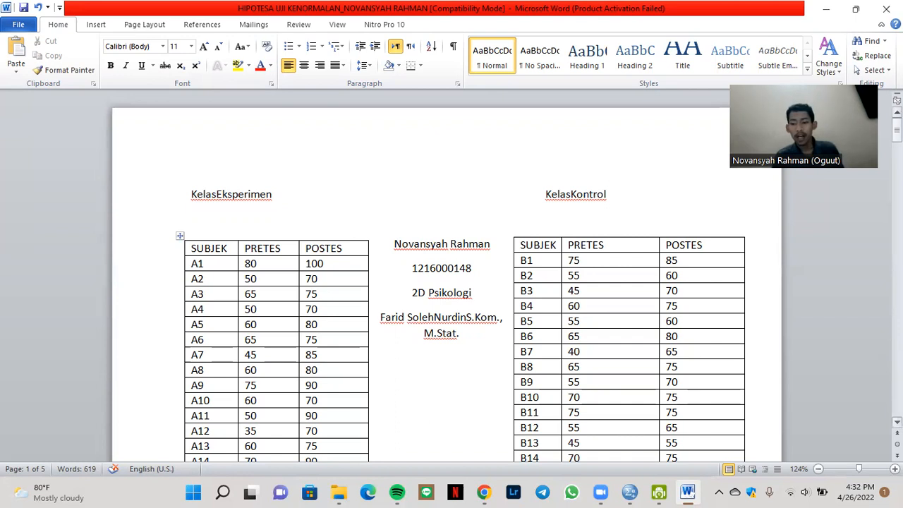
pyautogui.scroll(-3, 575, 145)
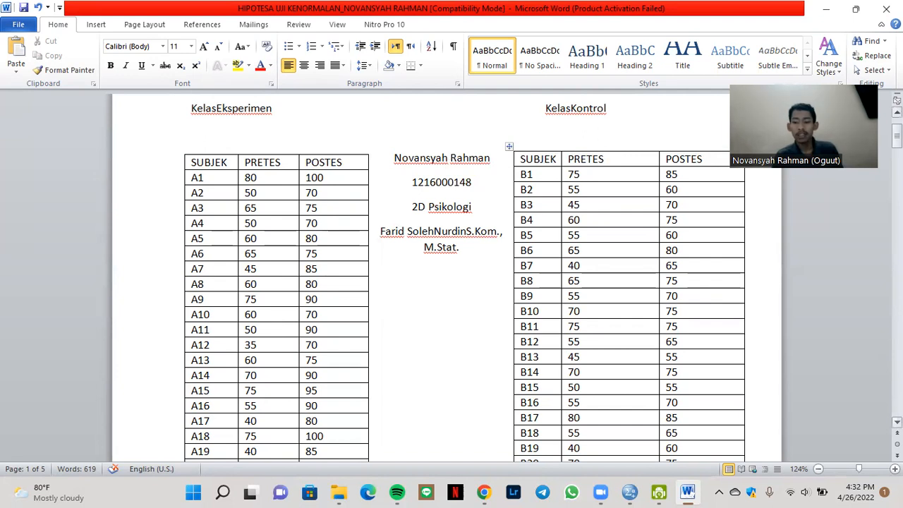
pyautogui.scroll(-2, 728, 193)
pyautogui.scroll(4, 727, 193)
pyautogui.scroll(1, 728, 192)
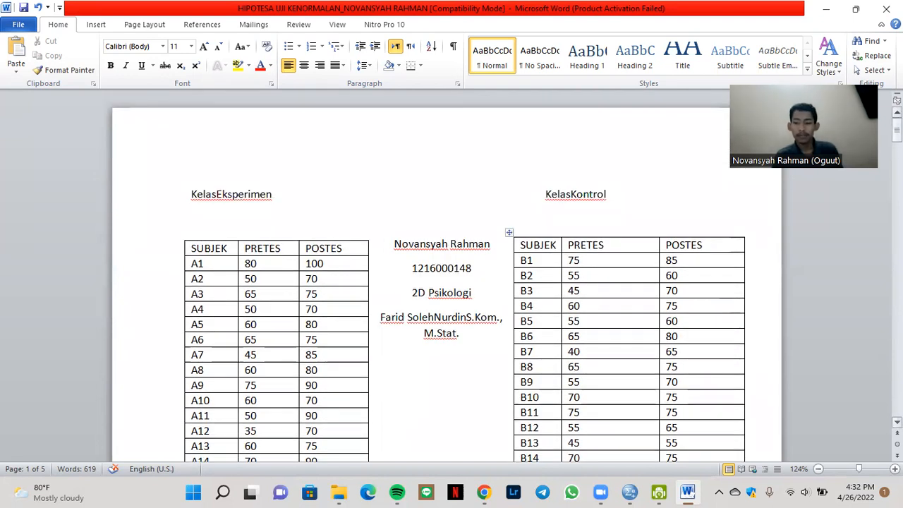
pyautogui.scroll(-3, 446, 282)
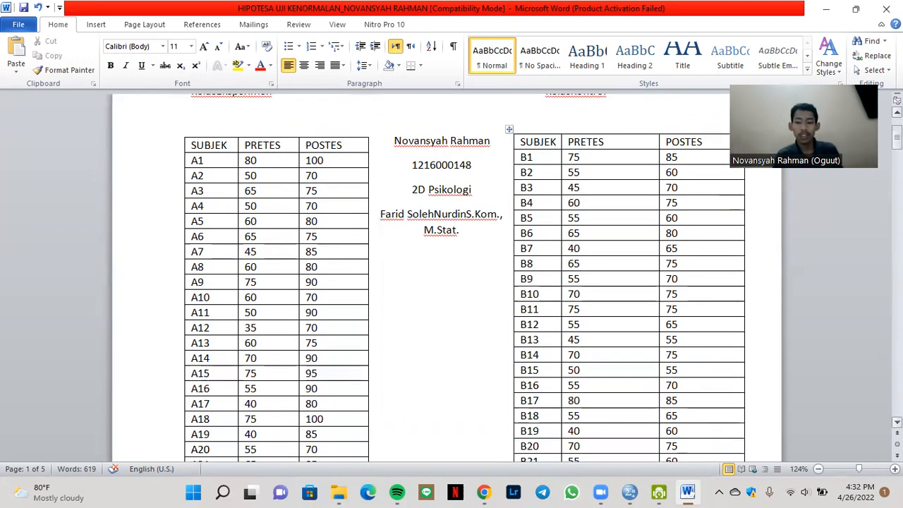
# Step: Read the hypotheses, significance level, test statistics and acceptance criteria for the experimental pretest class in the HIPOTESA section
pyautogui.scroll(-10, 446, 282)
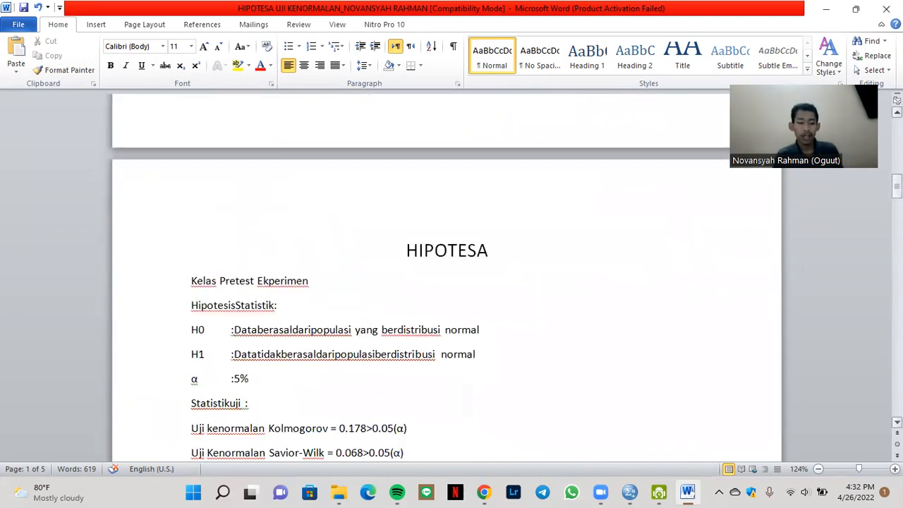
pyautogui.scroll(-1, 654, 254)
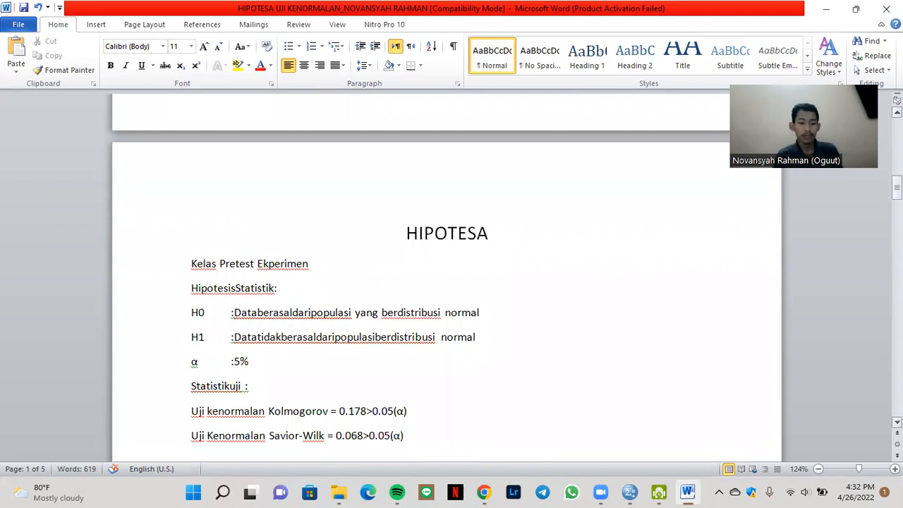
pyautogui.keyDown('shift'); pyautogui.click(653, 254); pyautogui.keyUp('shift')
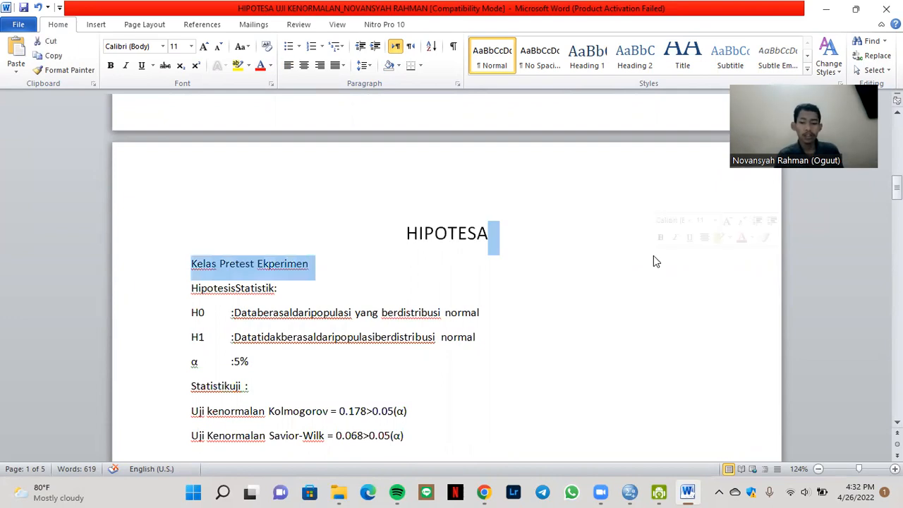
pyautogui.moveTo(896, 187); pyautogui.dragTo(896, 195)
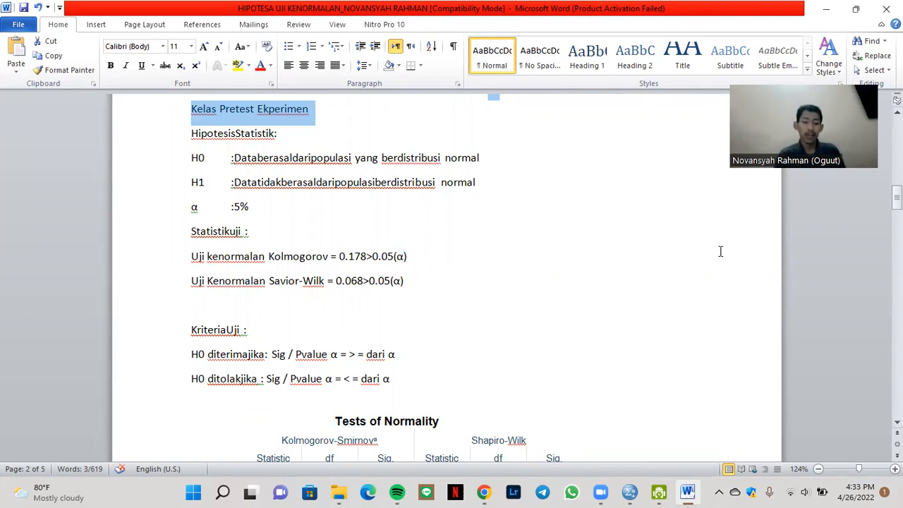
pyautogui.moveTo(897, 198); pyautogui.dragTo(369, 298)
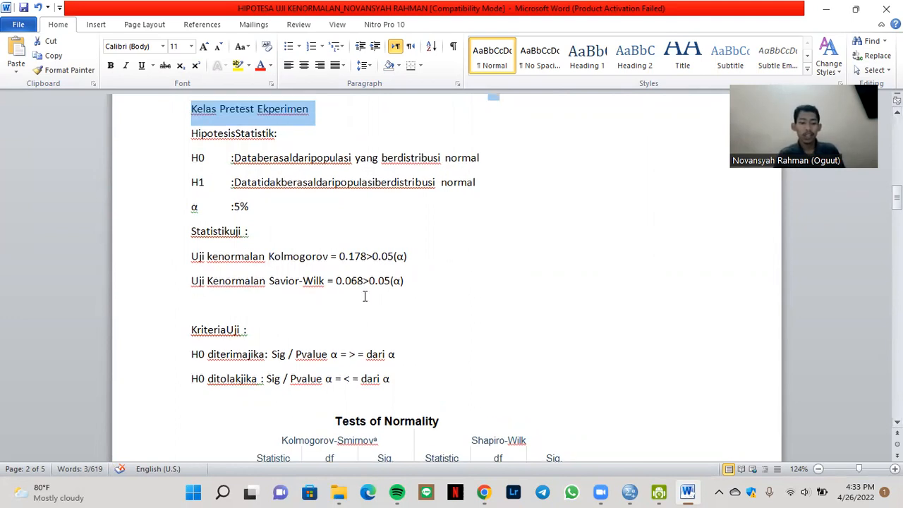
pyautogui.click(172, 356)
pyautogui.moveTo(250, 376); pyautogui.dragTo(424, 372)
pyautogui.click(424, 376)
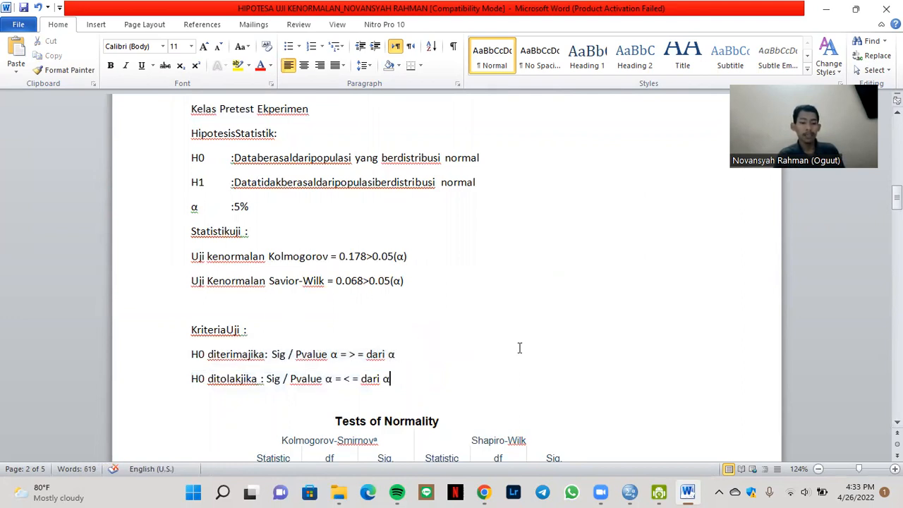
# Step: Return to the score tables, switch to the SPSS data file, and inspect its variable definitions and data values
pyautogui.moveTo(896, 198); pyautogui.dragTo(896, 137)
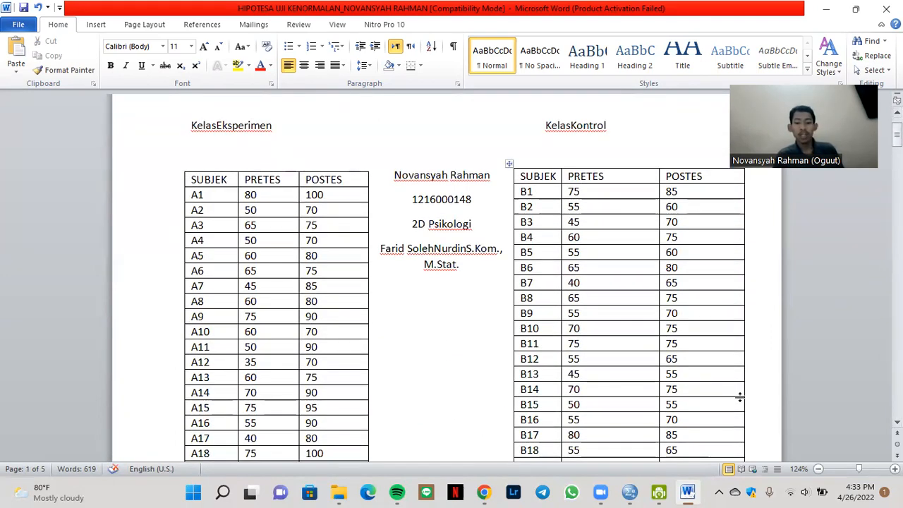
pyautogui.moveTo(601, 492)
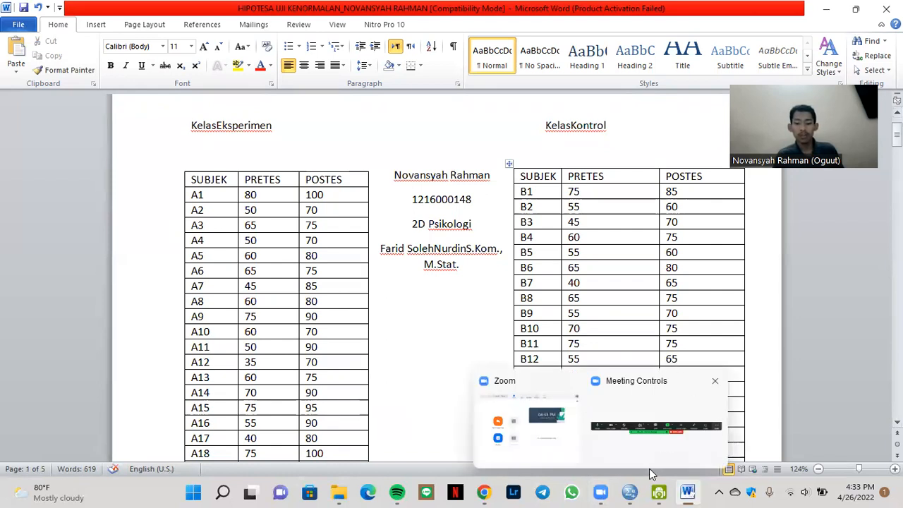
pyautogui.moveTo(629, 492)
pyautogui.click(680, 438)
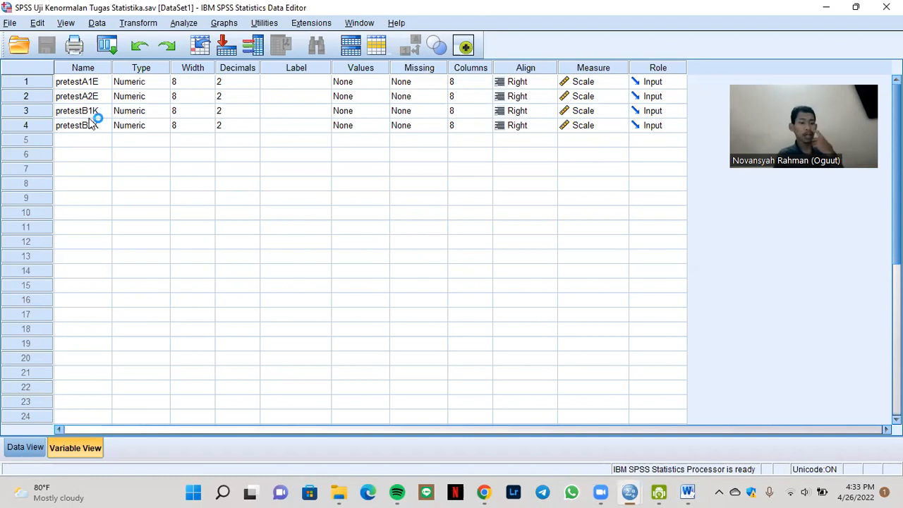
pyautogui.click(149, 82)
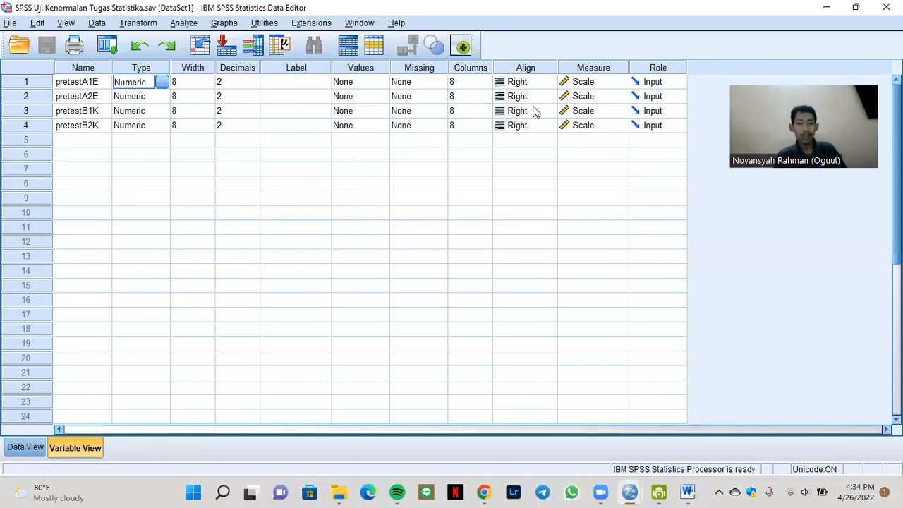
pyautogui.click(21, 449)
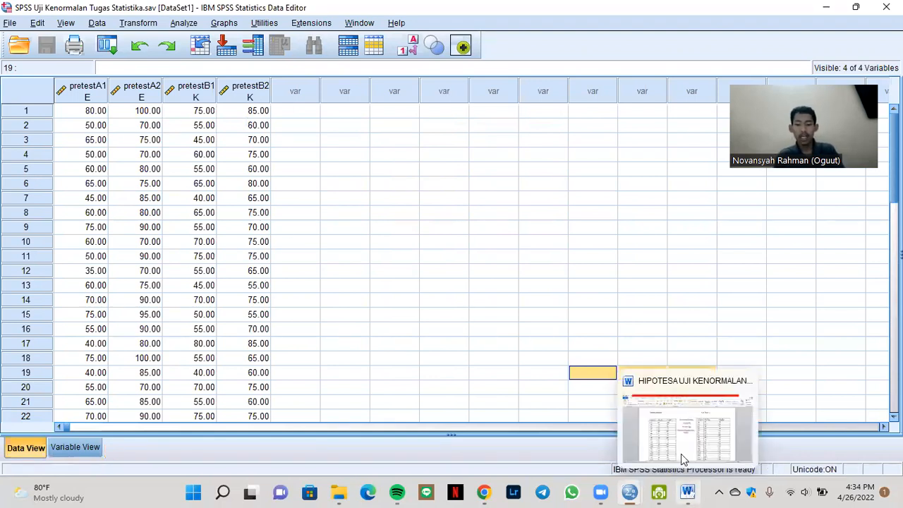
# Step: Compare the class score tables in the Word document with the values entered in the SPSS data file
pyautogui.click(681, 454)
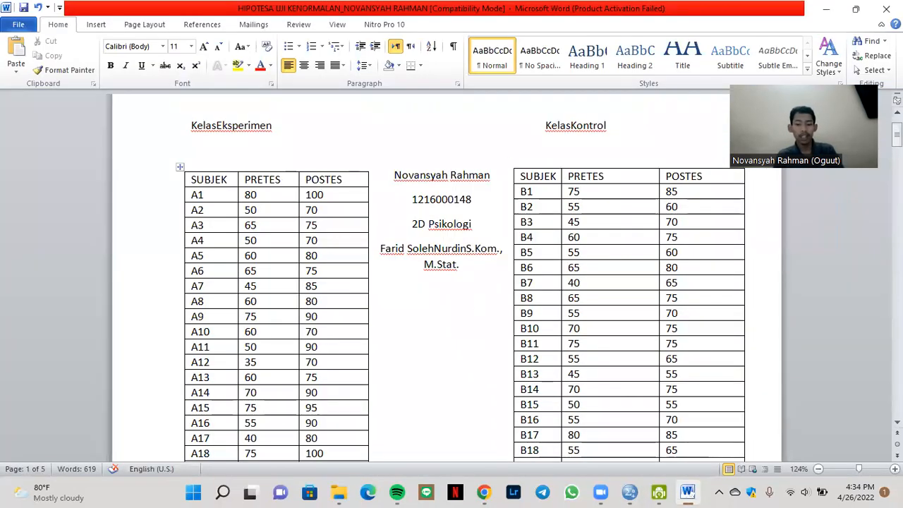
pyautogui.scroll(-7, 754, 304)
pyautogui.scroll(6, 753, 304)
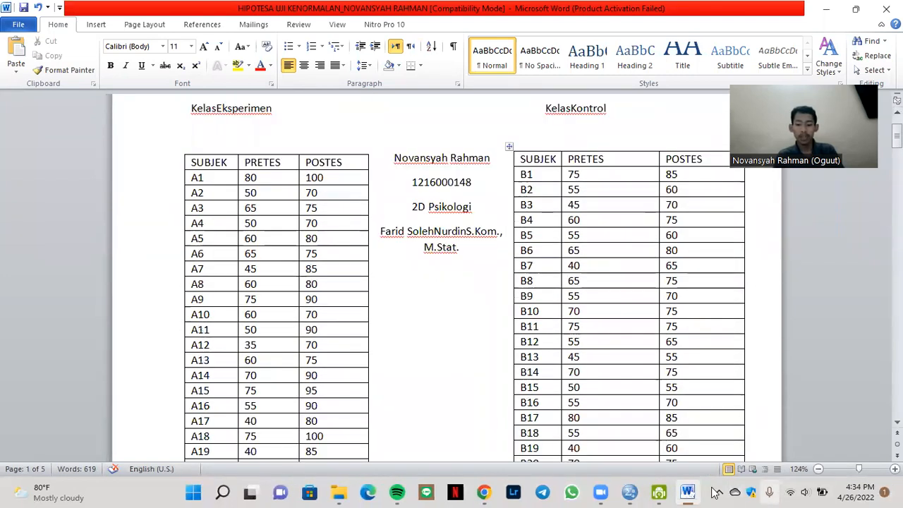
pyautogui.moveTo(660, 492)
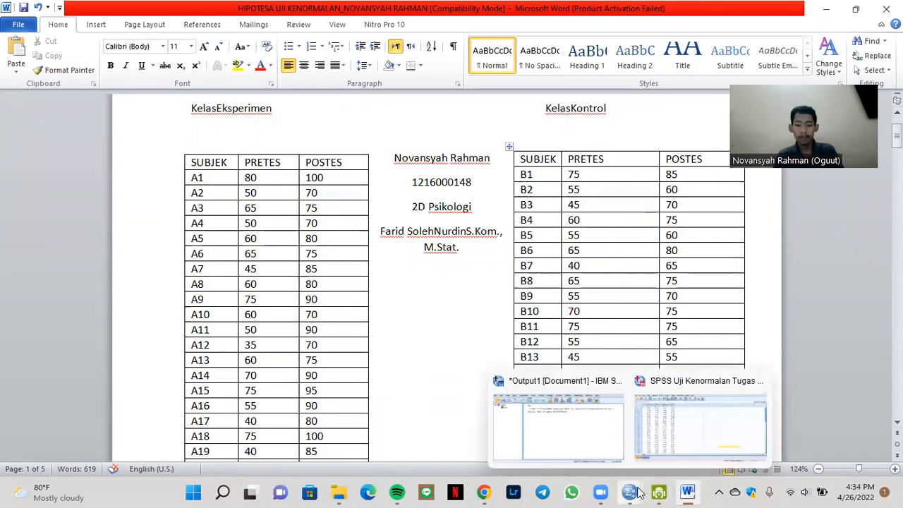
pyautogui.click(654, 442)
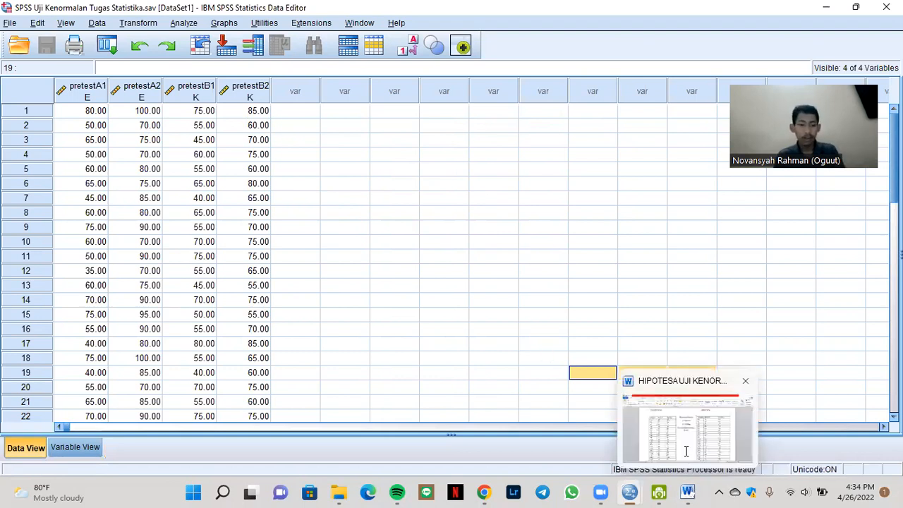
# Step: Switch to the Word document and review the experimental pretest hypotheses and test criteria again
pyautogui.click(689, 452)
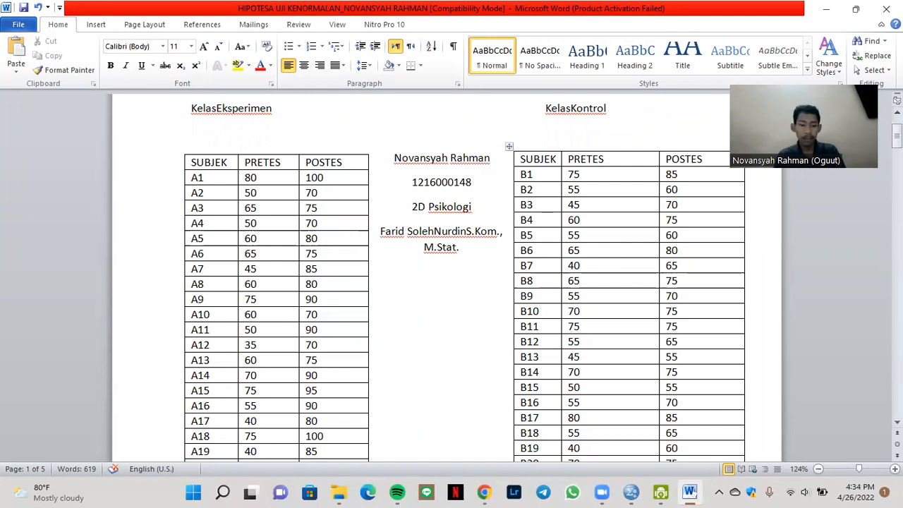
pyautogui.scroll(-10, 444, 282)
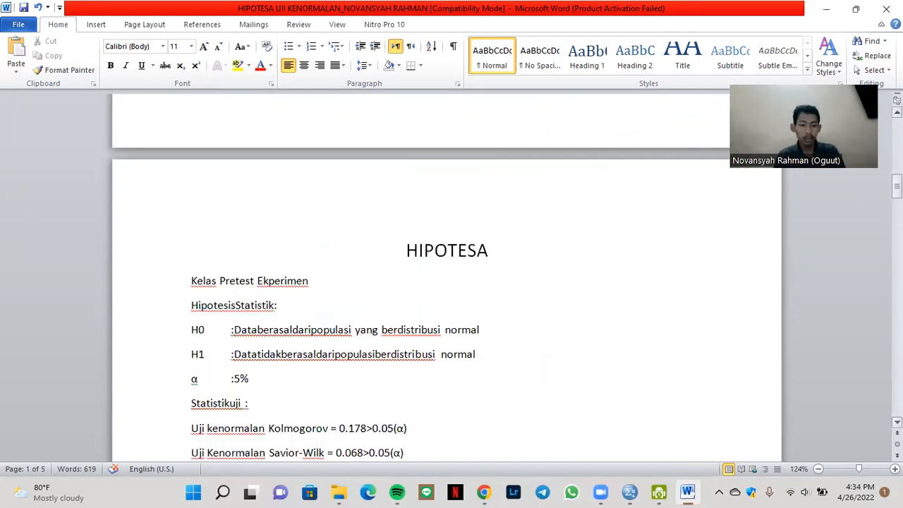
pyautogui.scroll(-3, 445, 282)
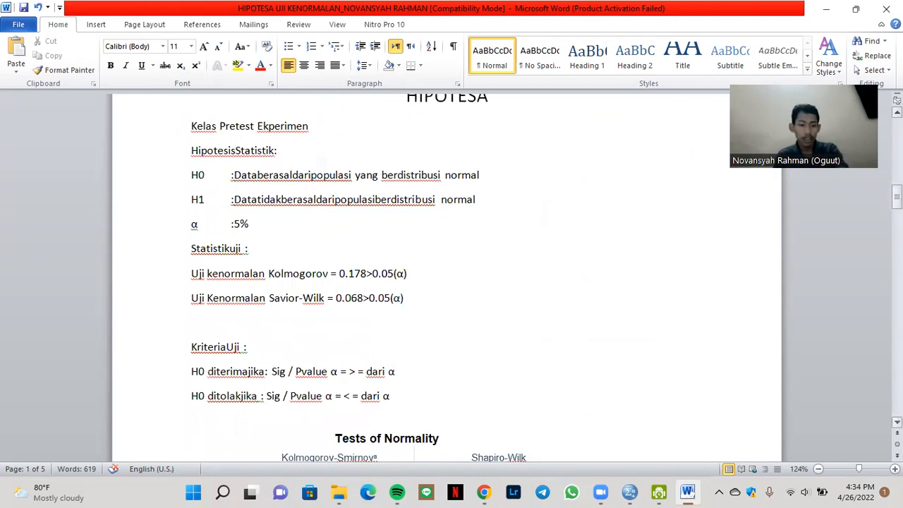
pyautogui.scroll(3, 447, 275)
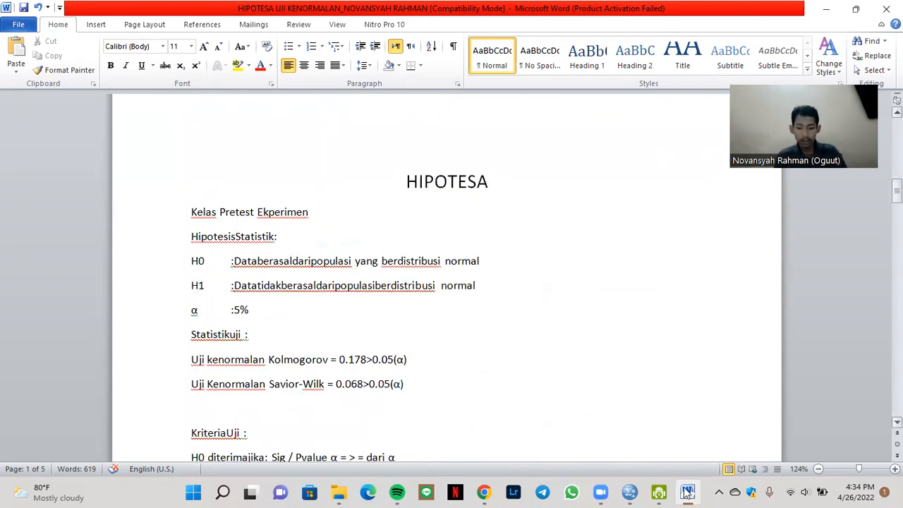
# Step: Switch to the SPSS data file and open the Explore analysis from the descriptive statistics procedures
pyautogui.moveTo(630, 488)
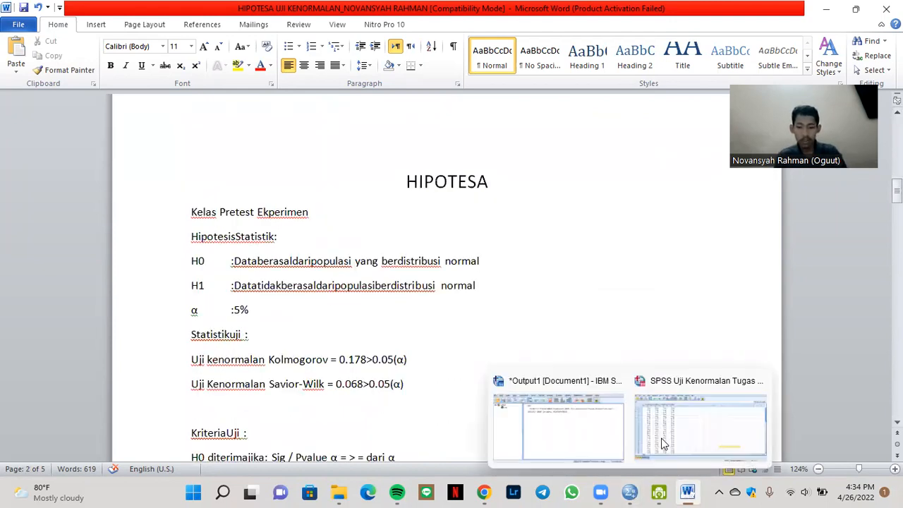
pyautogui.click(665, 429)
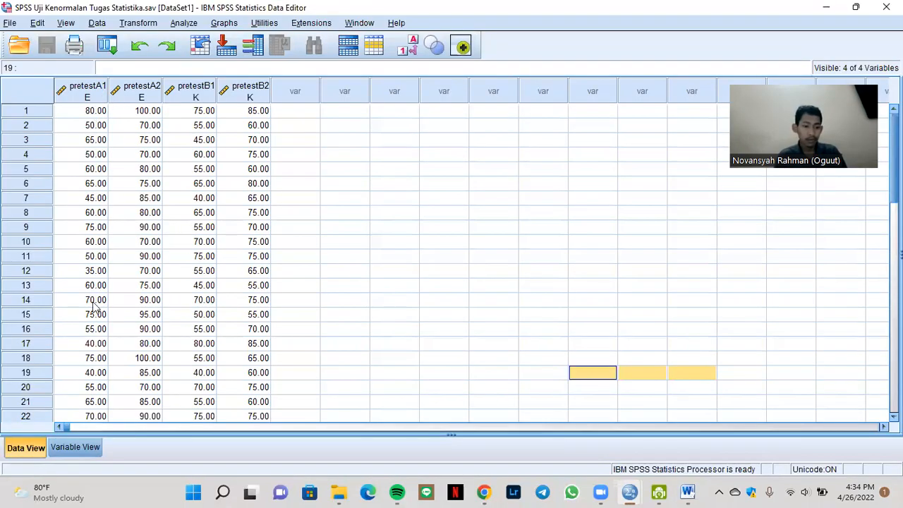
pyautogui.click(178, 25)
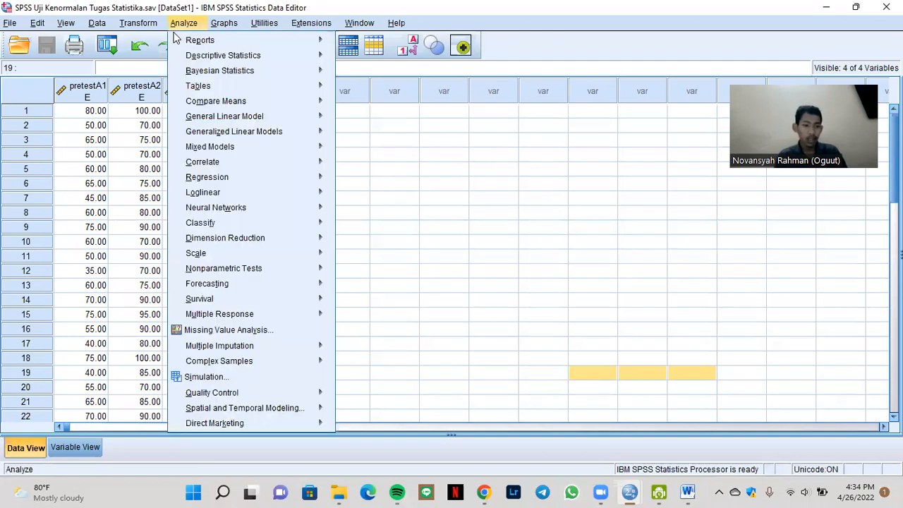
pyautogui.press('Down')
pyautogui.press('Down')
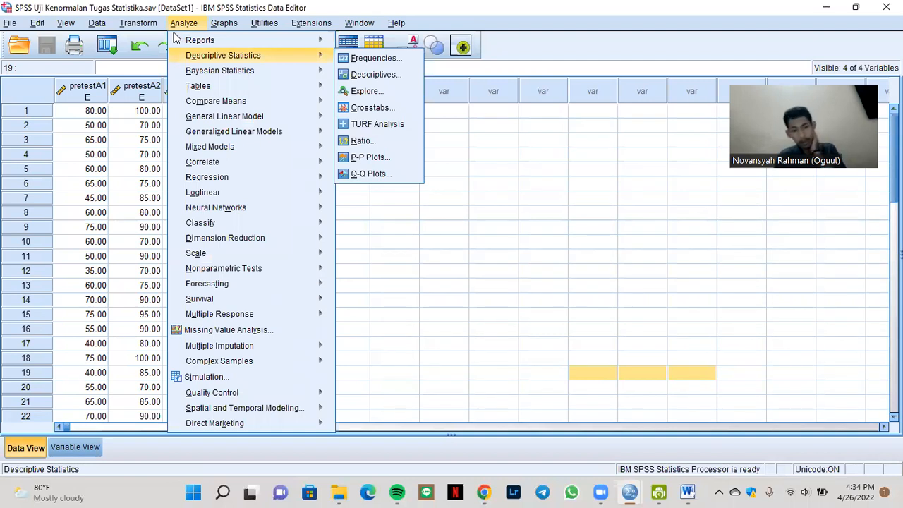
pyautogui.press('Right')
pyautogui.press('Down')
pyautogui.press('Down')
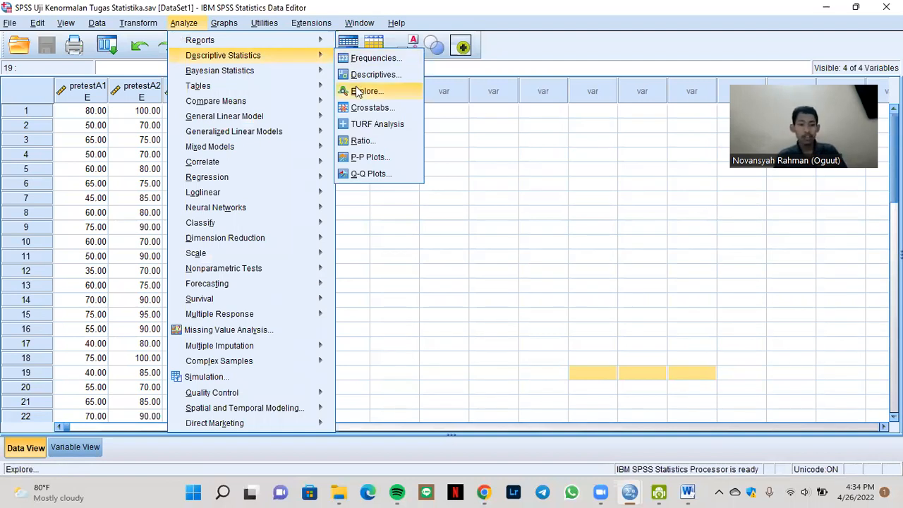
pyautogui.press('Return')
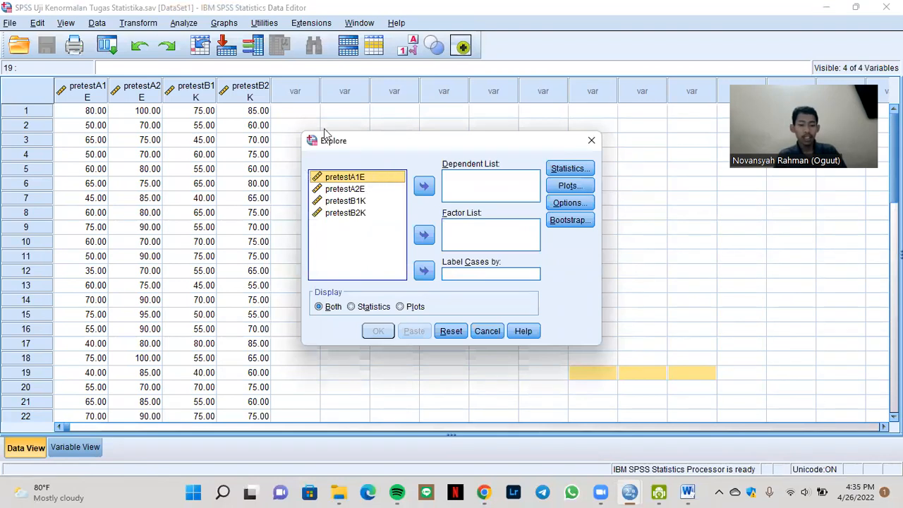
# Step: Run Explore with pretestA1E as the dependent variable, normality plots with tests enabled, and both statistics and plots displayed
pyautogui.click(423, 187)
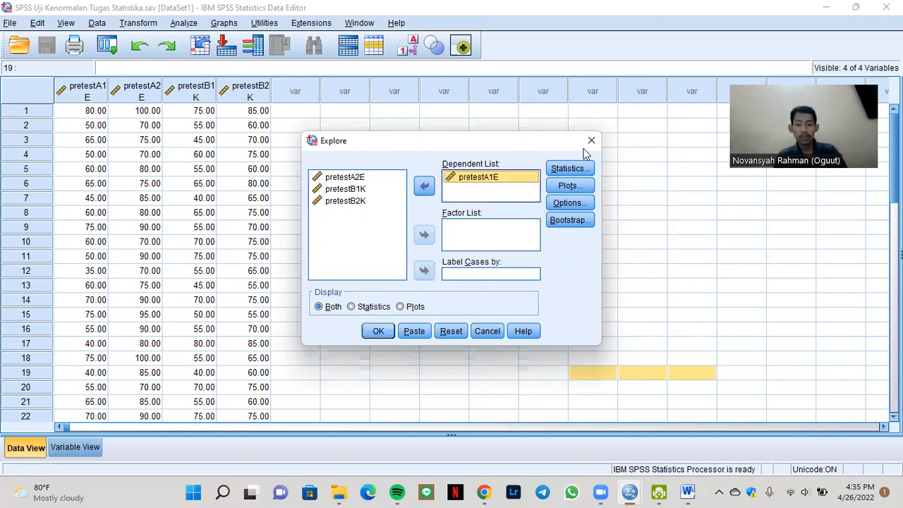
pyautogui.click(571, 184)
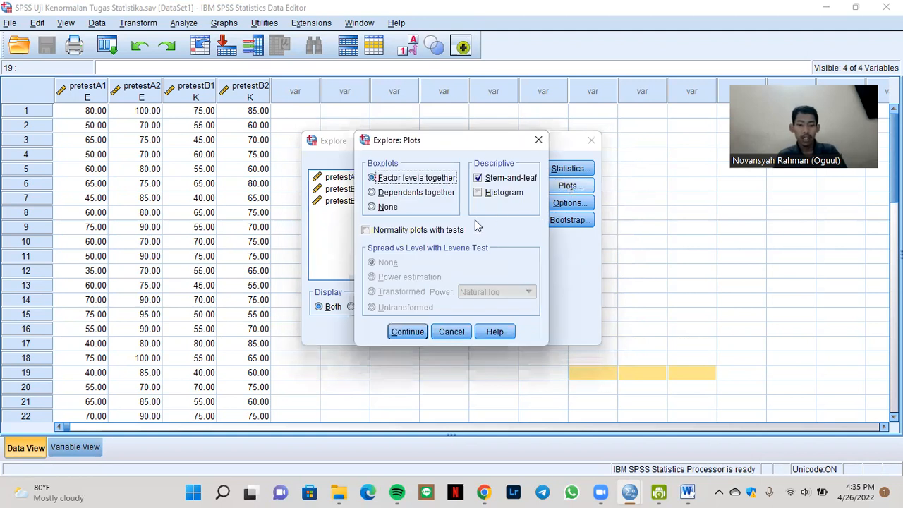
pyautogui.click(365, 232)
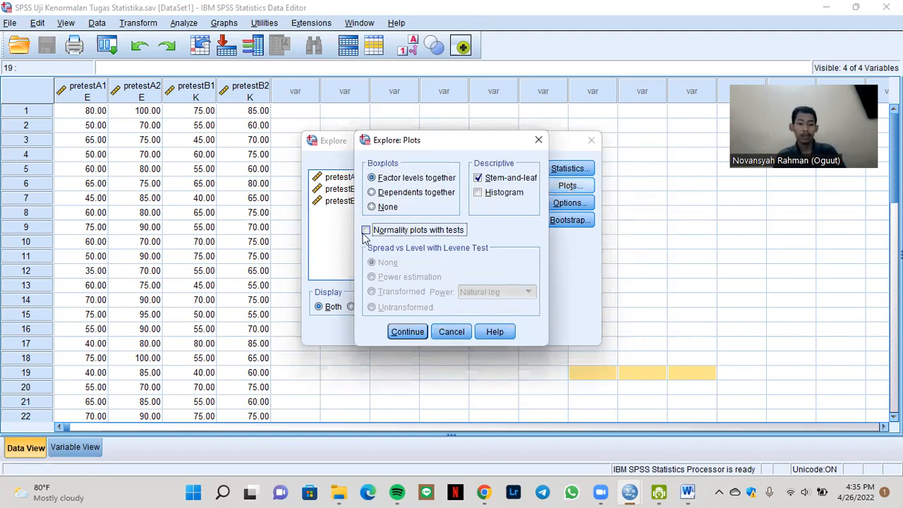
pyautogui.click(407, 336)
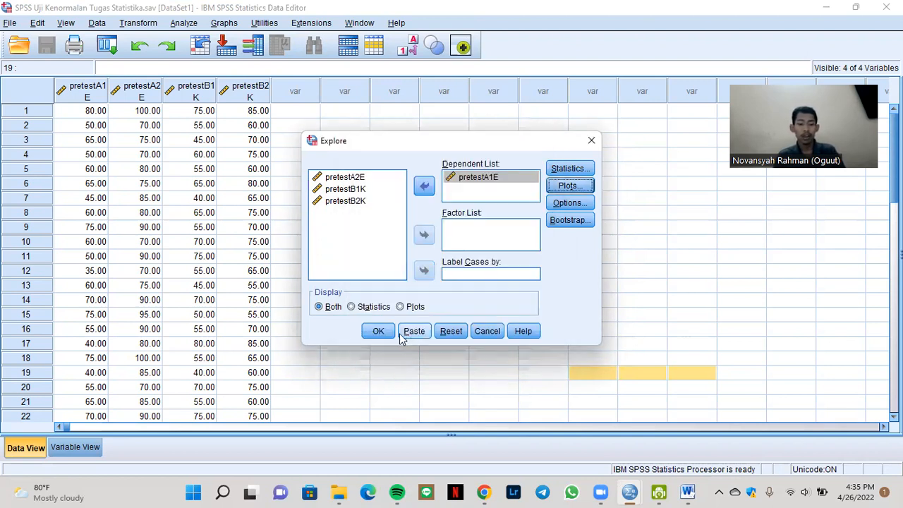
pyautogui.click(319, 308)
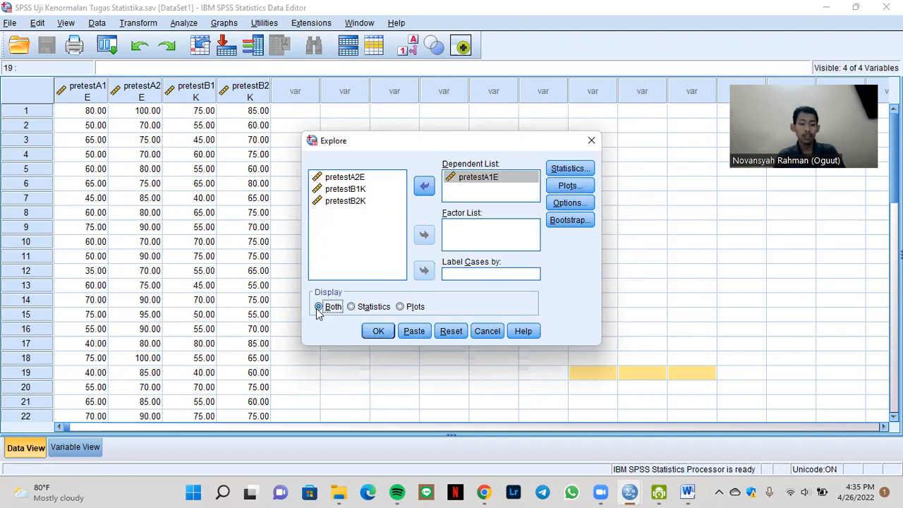
pyautogui.click(377, 333)
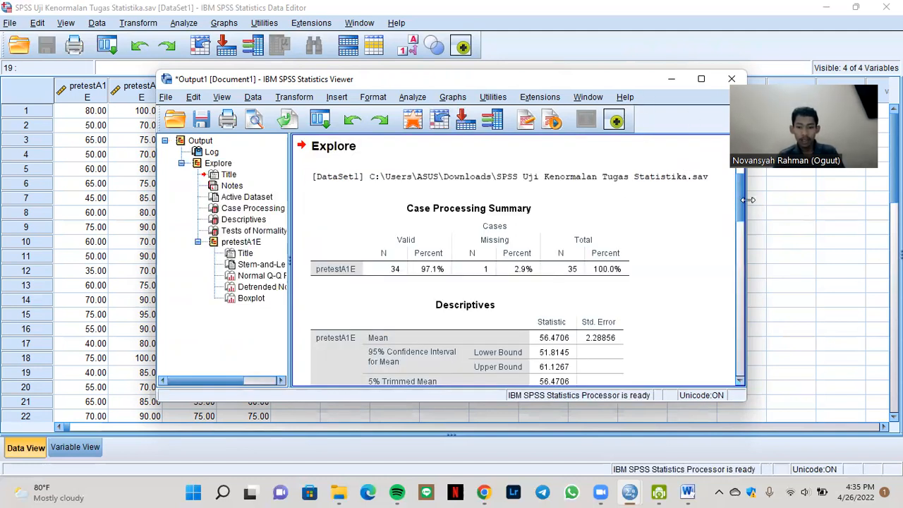
# Step: Examine the Tests of Normality table for pretestA1E in the output, dismissing the IBM feedback request
pyautogui.moveTo(743, 206); pyautogui.dragTo(749, 268)
pyautogui.click(547, 262)
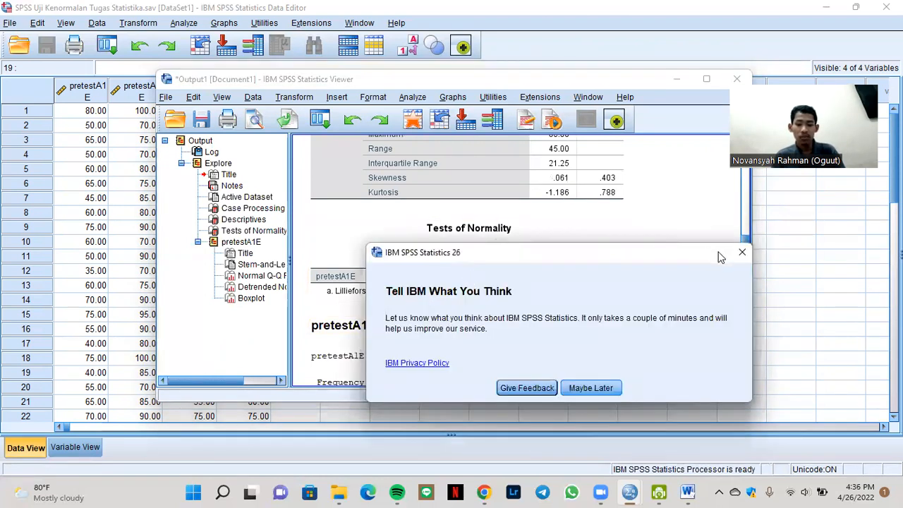
pyautogui.click(744, 256)
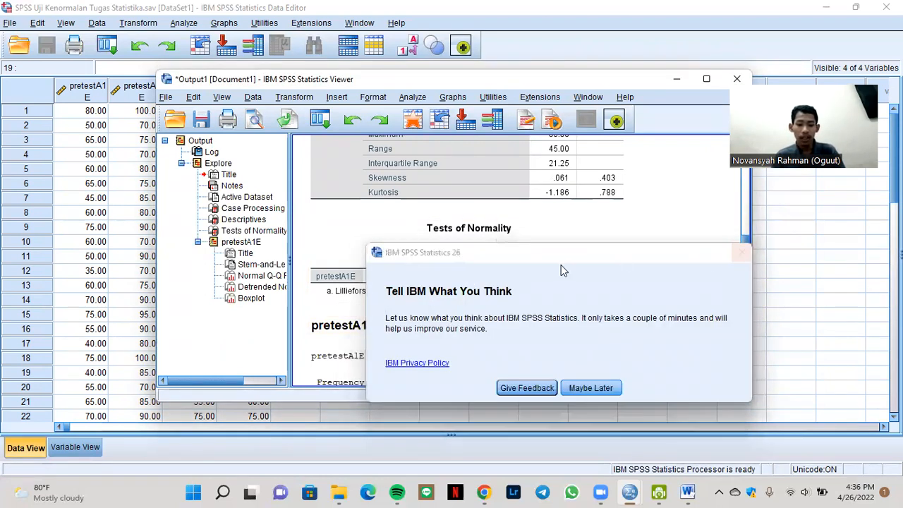
pyautogui.click(742, 253)
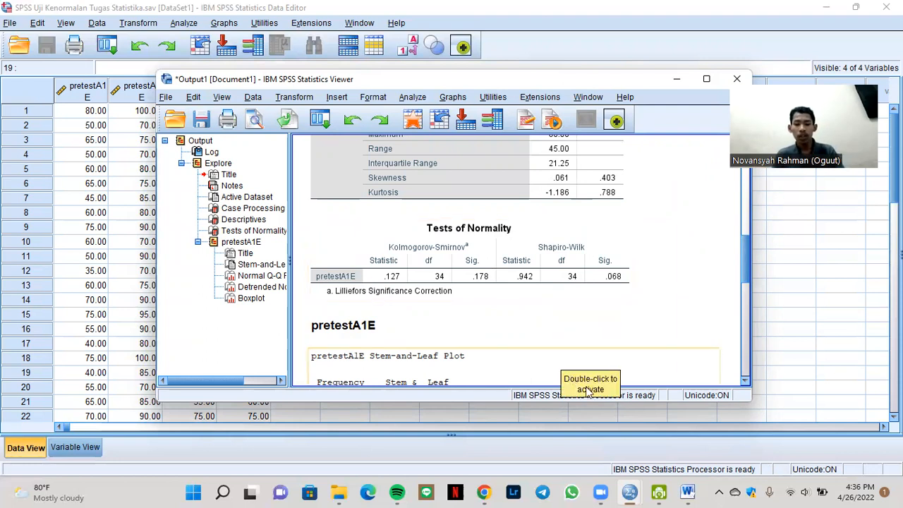
# Step: Switch to the Word document containing the normality test hypotheses
pyautogui.moveTo(688, 491)
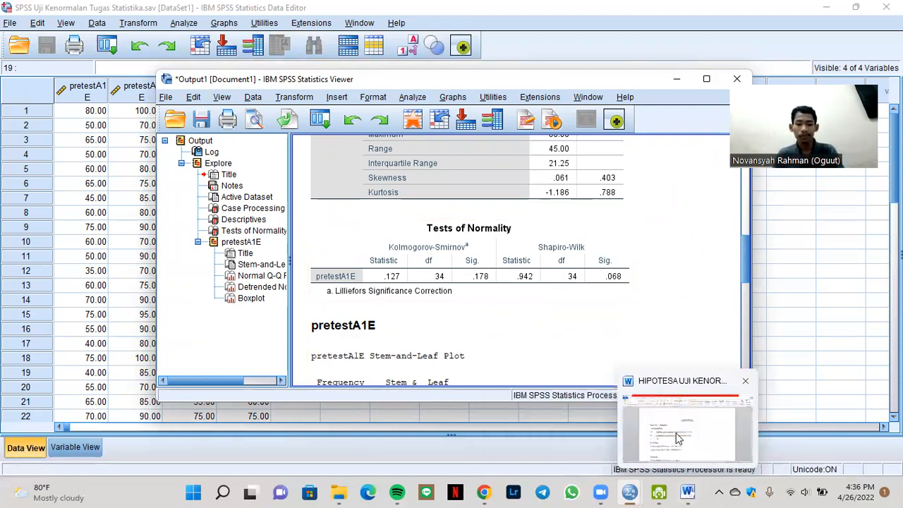